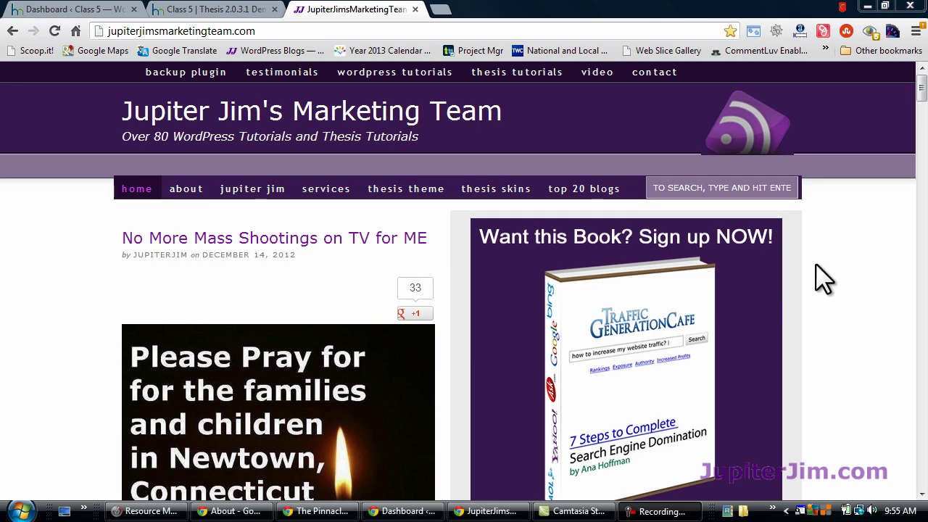
- Examine the Jupiter Jim's Marketing Team home page and its newsletter sign-up form with name and email fields
{"action": "scroll", "coordinate": [852, 297], "scroll_direction": "down", "scroll_amount": 5}
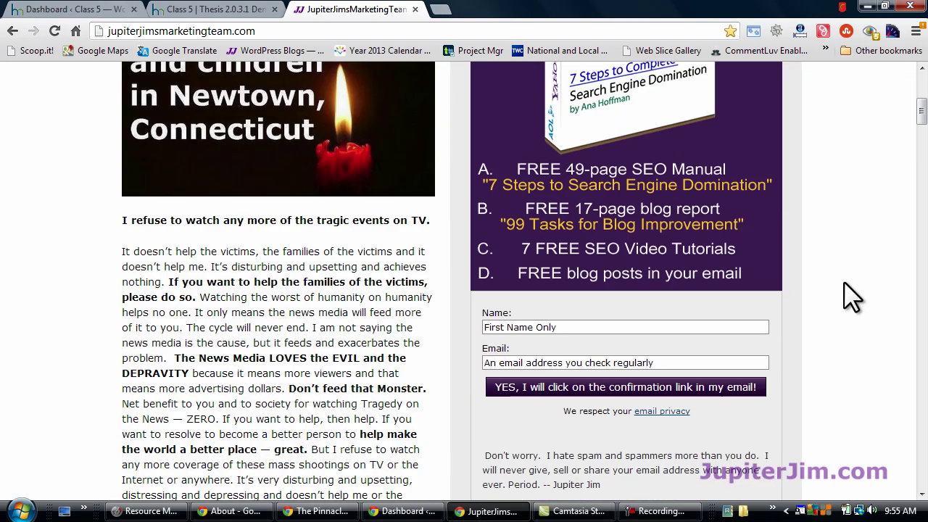
{"action": "left_click", "coordinate": [580, 327]}
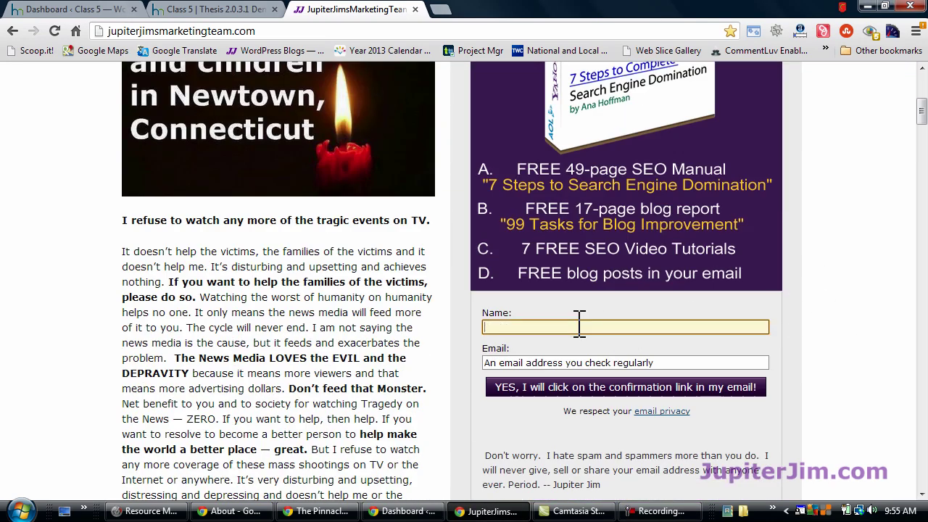
{"action": "left_click", "coordinate": [521, 360]}
{"action": "scroll", "coordinate": [829, 356], "scroll_direction": "up", "scroll_amount": 5}
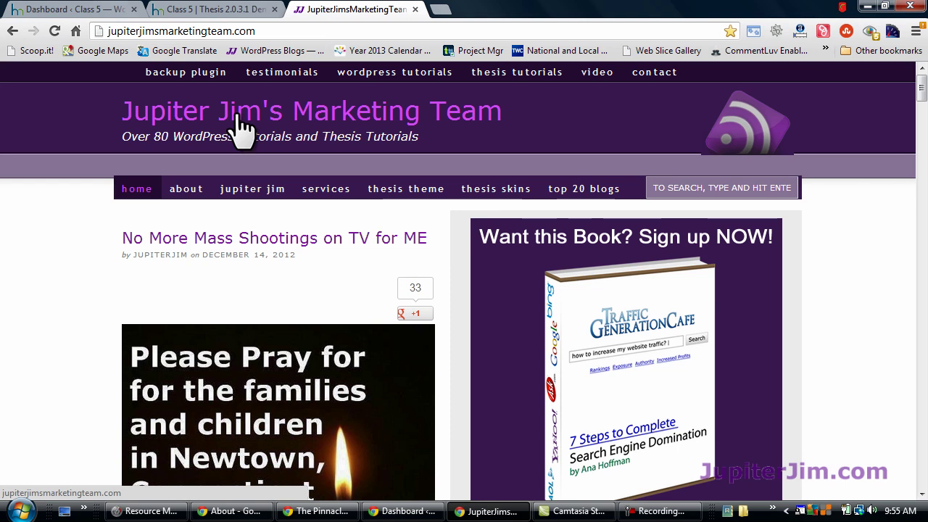
- Switch to the Class 5 demo site and examine its home page, from the site tagline down through the blog posts
{"action": "left_click", "coordinate": [217, 11]}
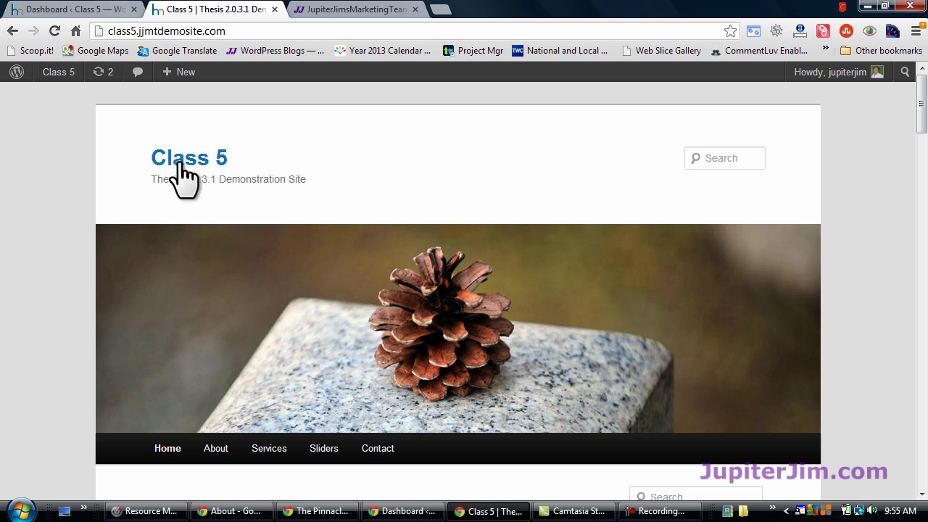
{"action": "left_click_drag", "start_coordinate": [152, 180], "coordinate": [211, 181]}
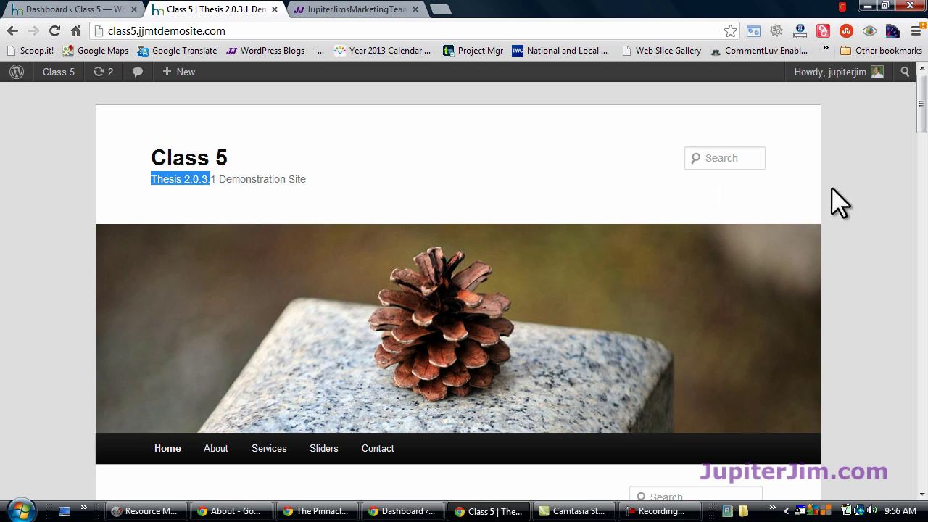
{"action": "scroll", "coordinate": [877, 199], "scroll_direction": "down", "scroll_amount": 1}
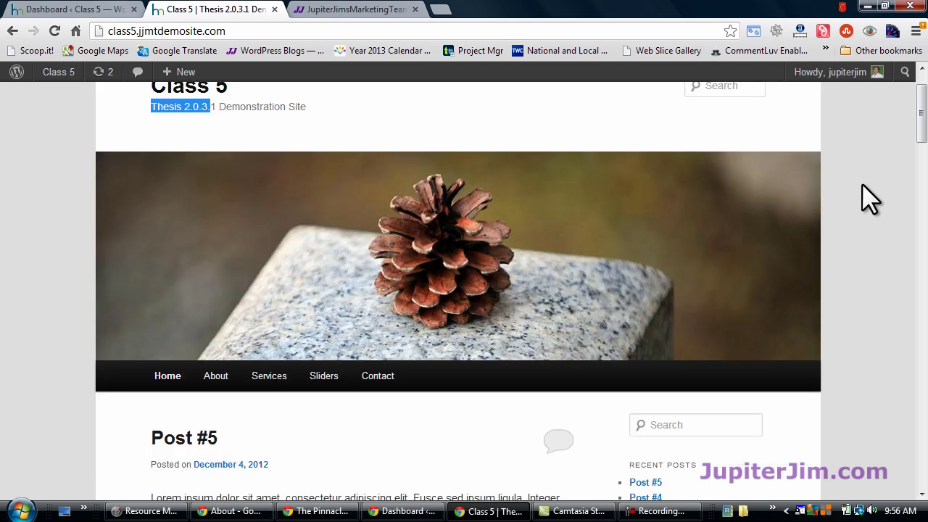
{"action": "left_click", "coordinate": [166, 384]}
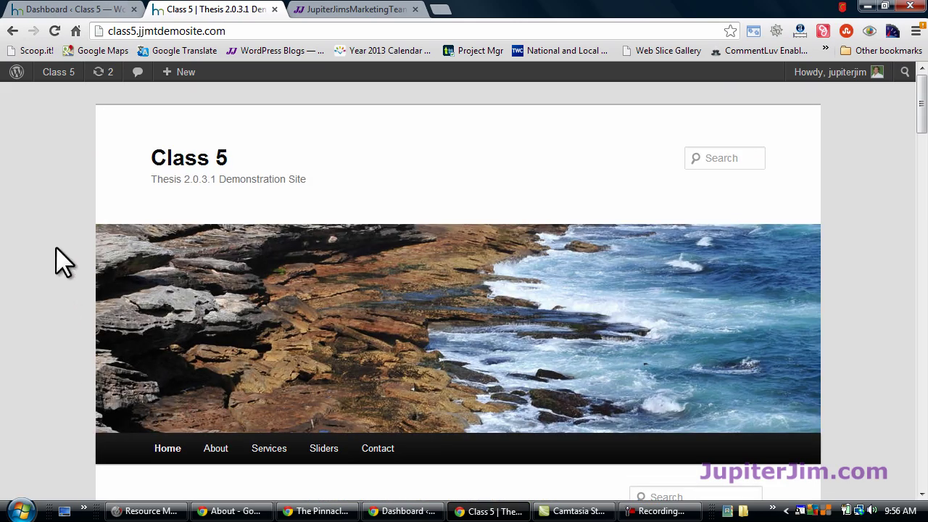
{"action": "scroll", "coordinate": [58, 261], "scroll_direction": "down", "scroll_amount": 4}
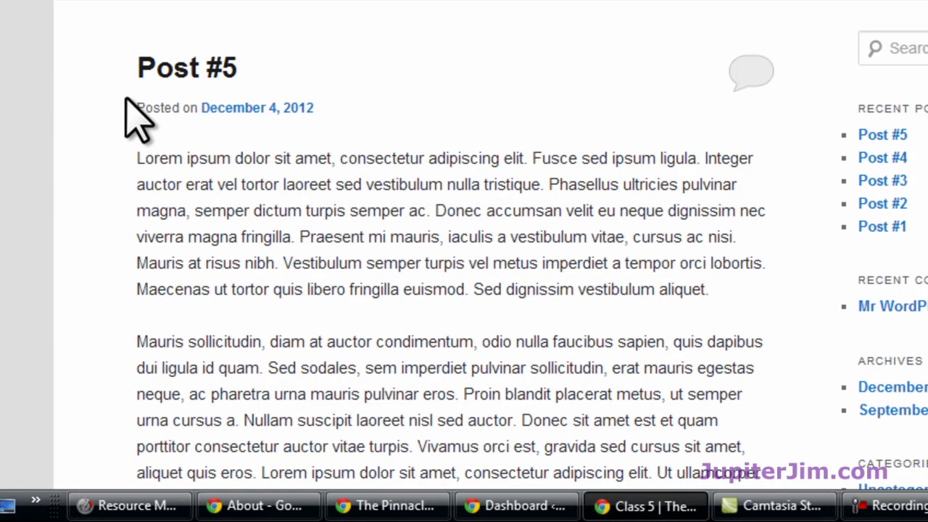
{"action": "scroll", "coordinate": [138, 120], "scroll_direction": "down", "scroll_amount": 10}
{"action": "scroll", "coordinate": [109, 129], "scroll_direction": "down", "scroll_amount": 8}
{"action": "scroll", "coordinate": [20, 226], "scroll_direction": "up", "scroll_amount": 15}
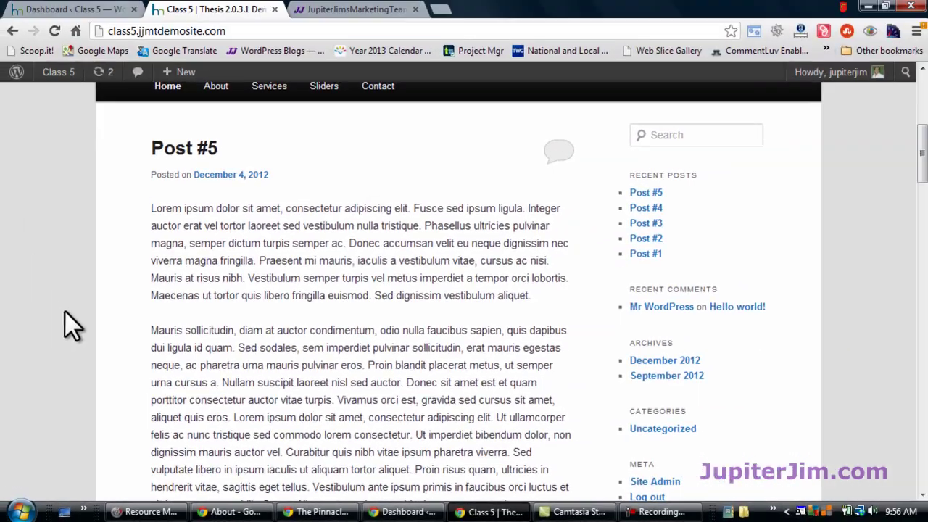
{"action": "scroll", "coordinate": [64, 312], "scroll_direction": "up", "scroll_amount": 2}
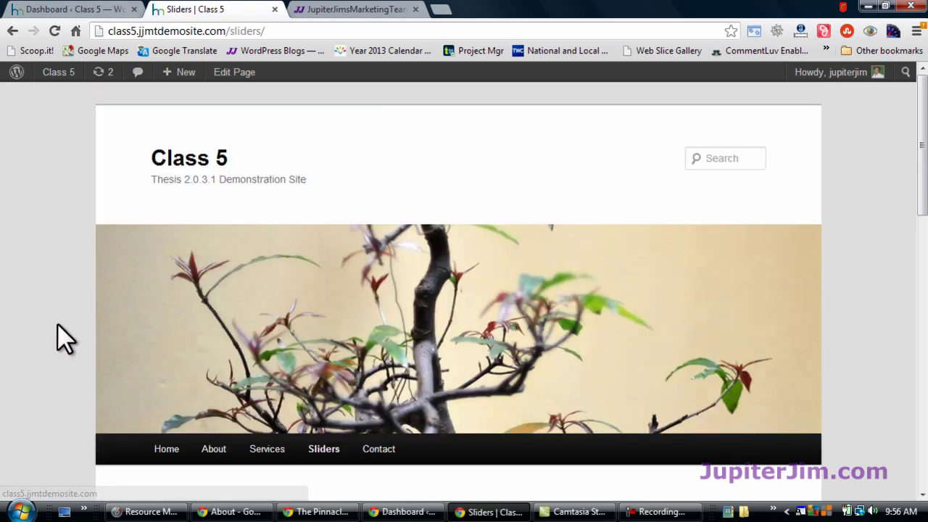
- Examine the demo site's Sliders page, including its body text and comment reply section
{"action": "scroll", "coordinate": [62, 326], "scroll_direction": "down", "scroll_amount": 6}
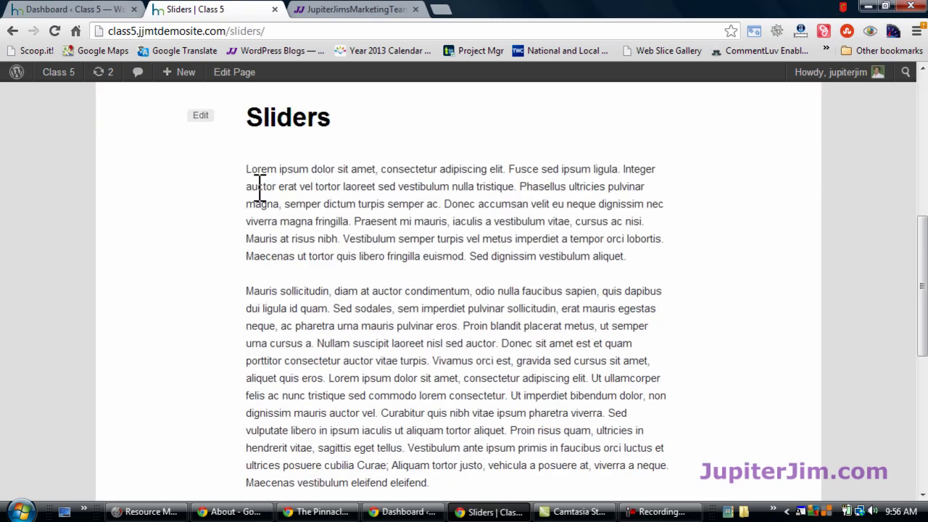
{"action": "left_click_drag", "start_coordinate": [332, 215], "coordinate": [486, 447]}
{"action": "left_click", "coordinate": [426, 361]}
{"action": "scroll", "coordinate": [429, 243], "scroll_direction": "up", "scroll_amount": 3}
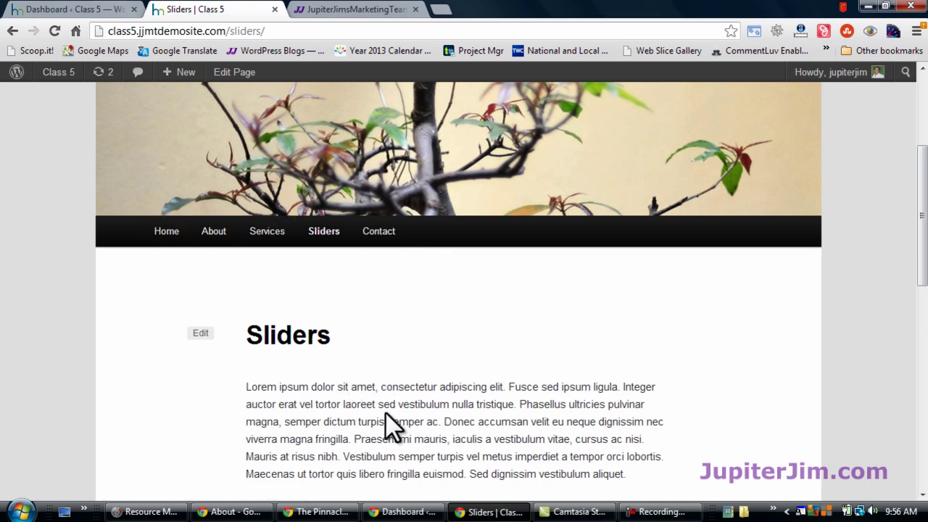
{"action": "scroll", "coordinate": [372, 410], "scroll_direction": "down", "scroll_amount": 6}
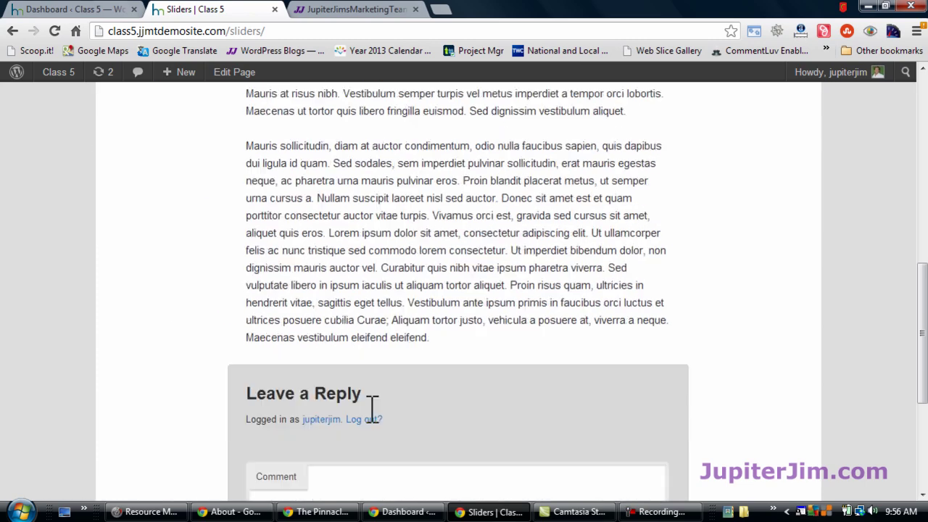
{"action": "scroll", "coordinate": [367, 413], "scroll_direction": "up", "scroll_amount": 4}
{"action": "scroll", "coordinate": [370, 419], "scroll_direction": "up", "scroll_amount": 3}
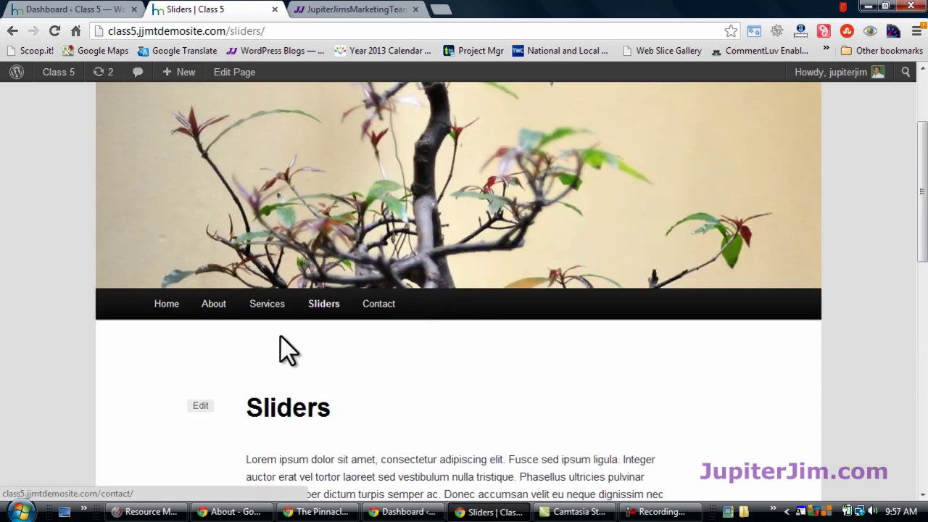
{"action": "scroll", "coordinate": [281, 348], "scroll_direction": "up", "scroll_amount": 2}
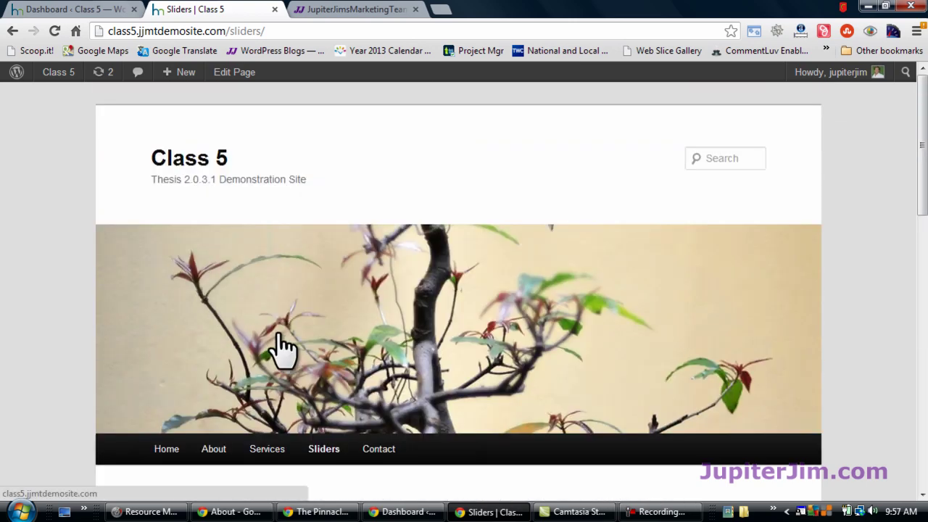
- Open the Reading settings in the Class 5 dashboard and review the front page display option
{"action": "left_click", "coordinate": [56, 9]}
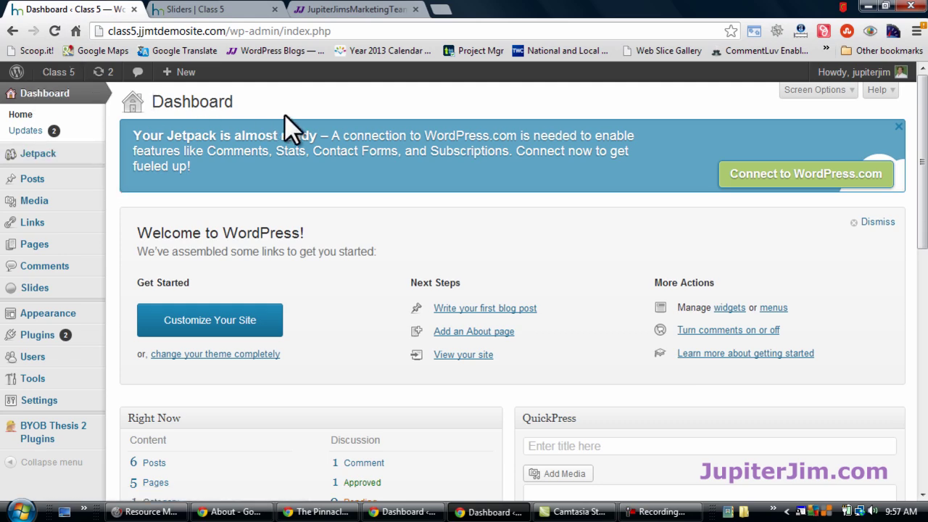
{"action": "scroll", "coordinate": [152, 243], "scroll_direction": "down", "scroll_amount": 3}
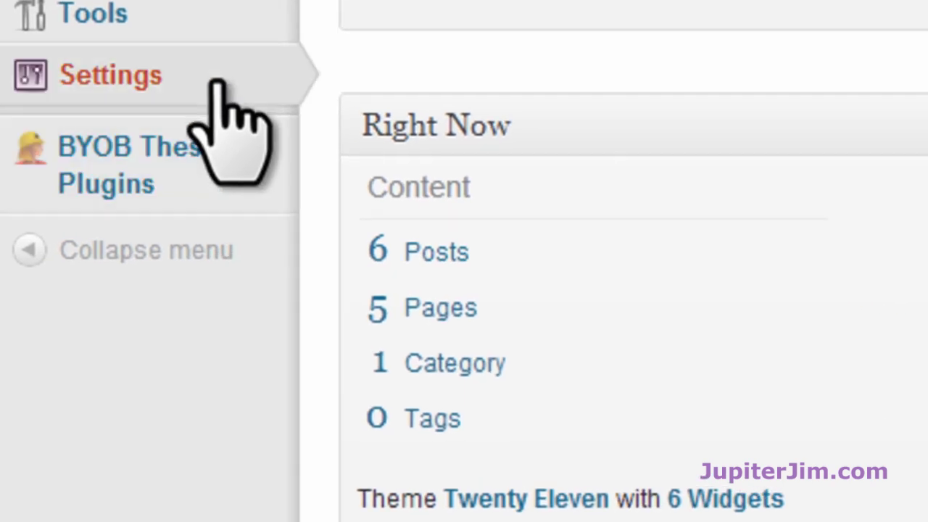
{"action": "mouse_move", "coordinate": [77, 186]}
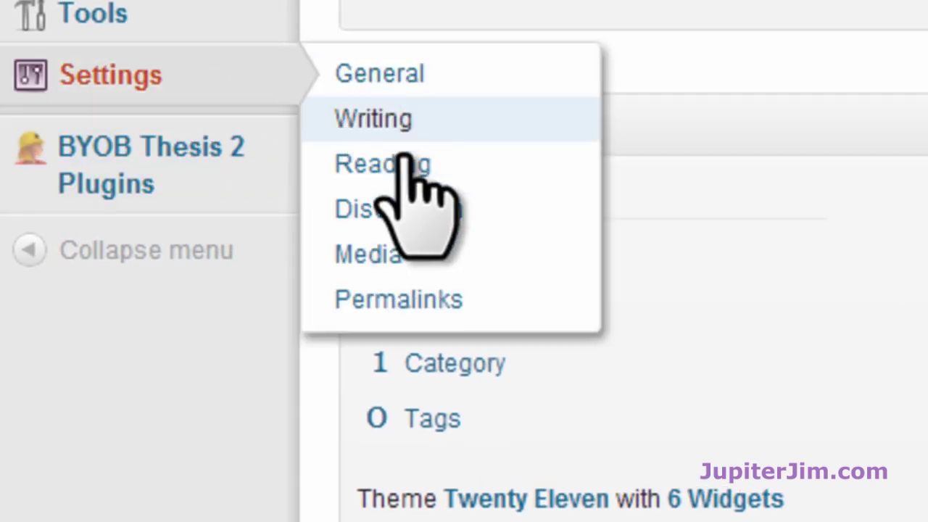
{"action": "left_click", "coordinate": [516, 184]}
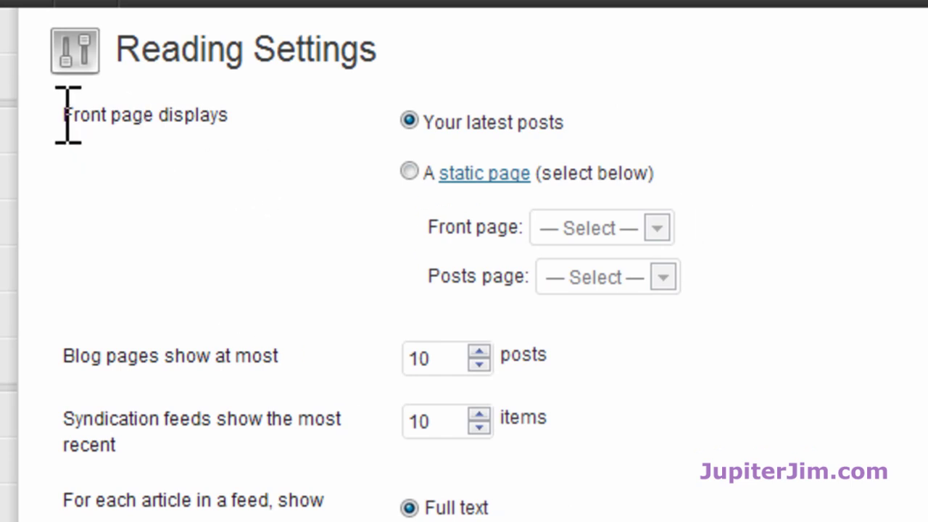
{"action": "left_click_drag", "start_coordinate": [64, 114], "coordinate": [243, 114]}
{"action": "left_click", "coordinate": [296, 149]}
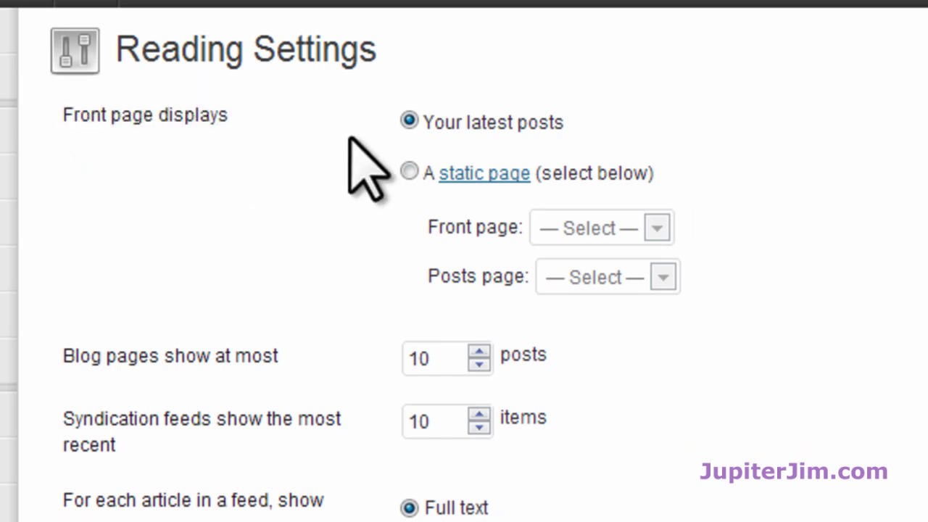
- Set the front page to display a static page, with Sliders as front page and blog as posts page
{"action": "left_click", "coordinate": [410, 171]}
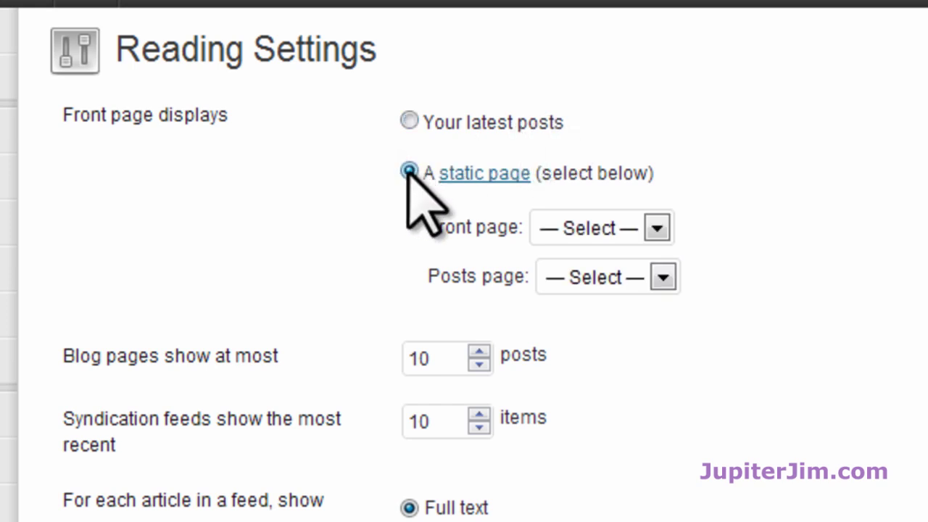
{"action": "left_click", "coordinate": [657, 229]}
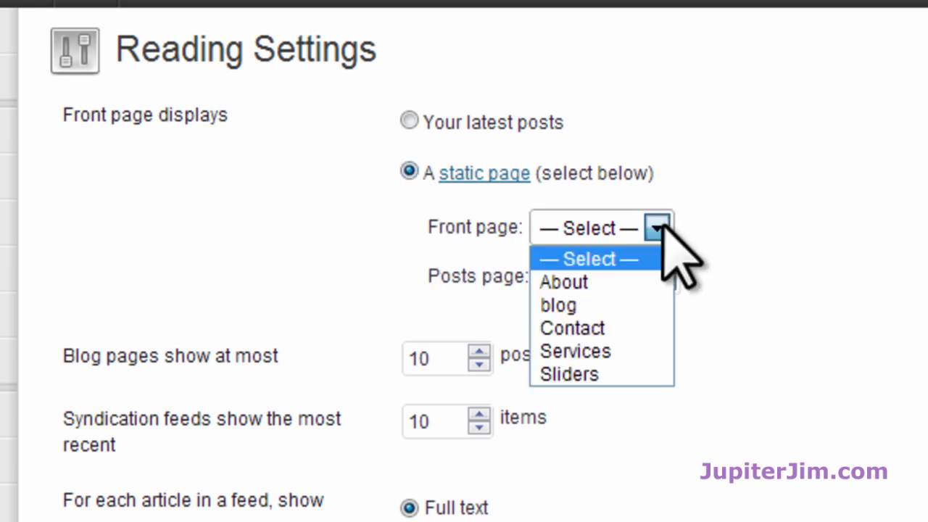
{"action": "left_click", "coordinate": [667, 410]}
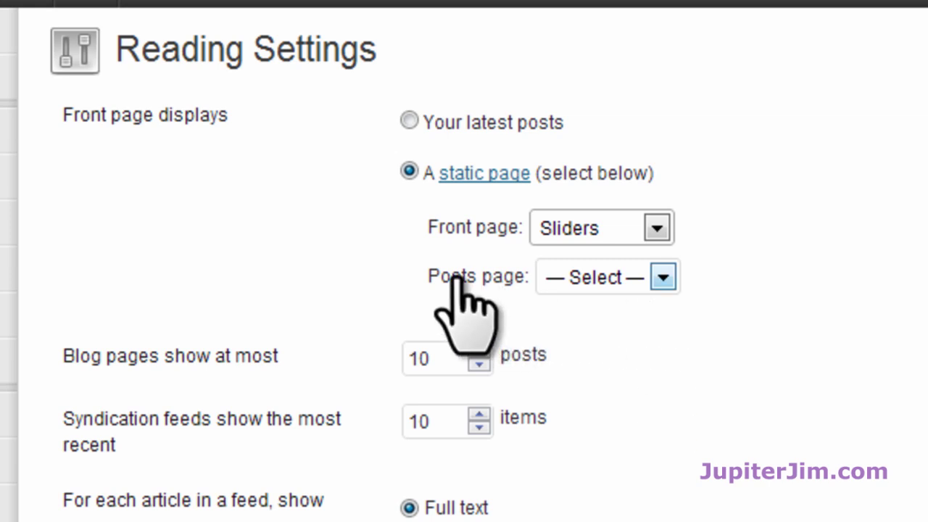
{"action": "left_click", "coordinate": [663, 278]}
{"action": "left_click", "coordinate": [645, 354]}
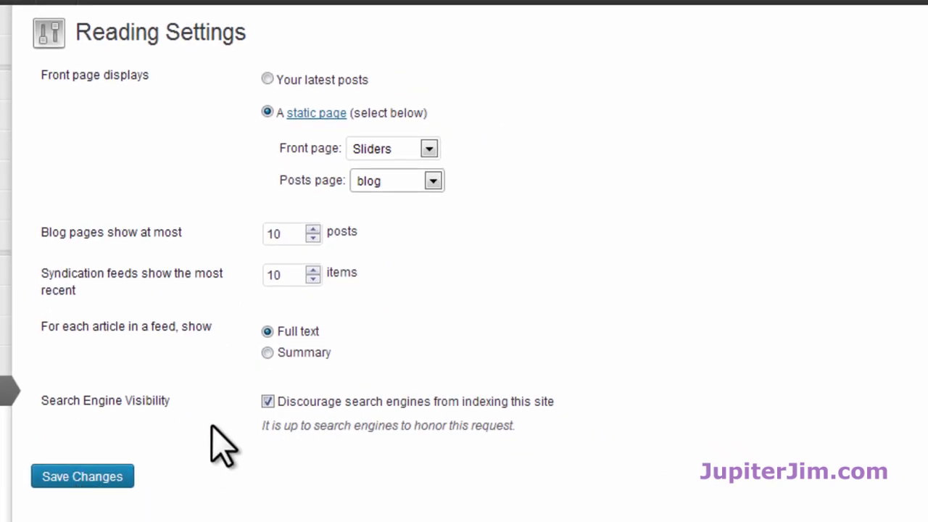
- Save the reading settings with search engines discouraged from indexing the site
{"action": "left_click", "coordinate": [268, 401]}
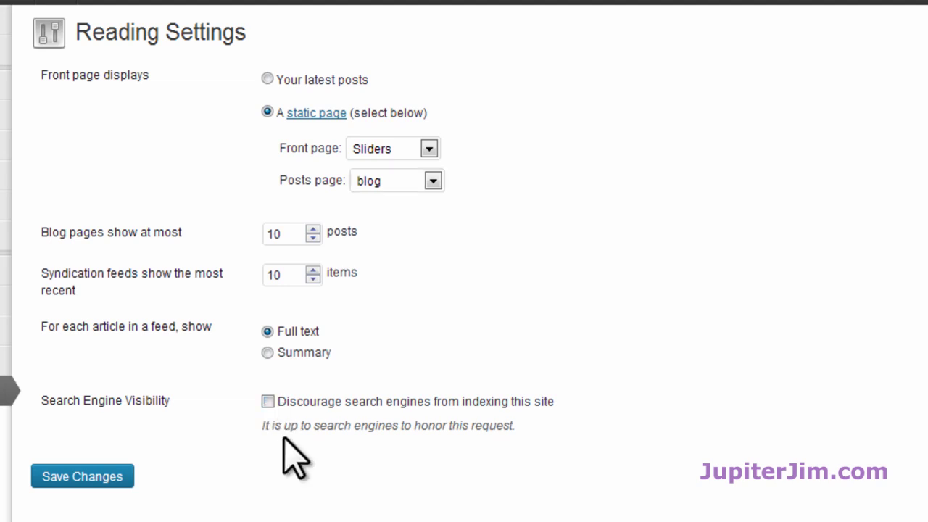
{"action": "left_click", "coordinate": [267, 402]}
{"action": "left_click", "coordinate": [75, 471]}
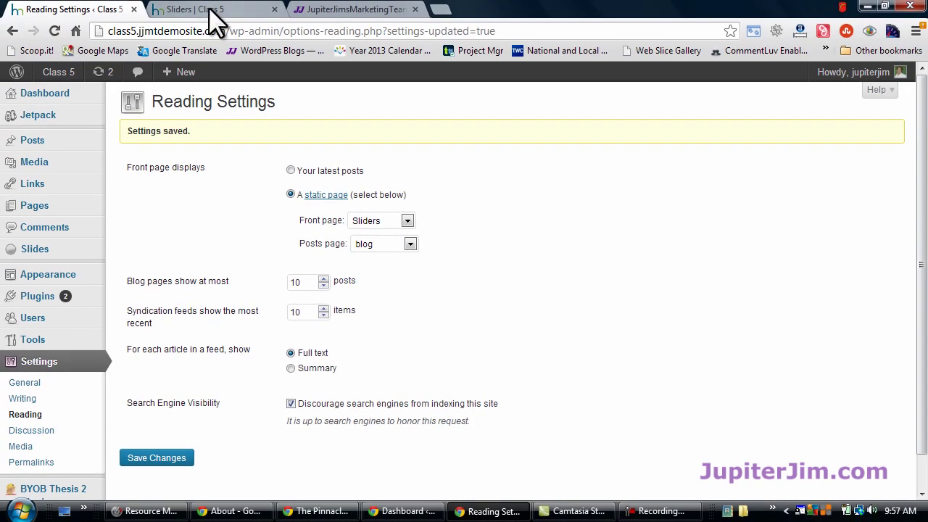
- Return to the demo site and view its About page
{"action": "left_click", "coordinate": [210, 10]}
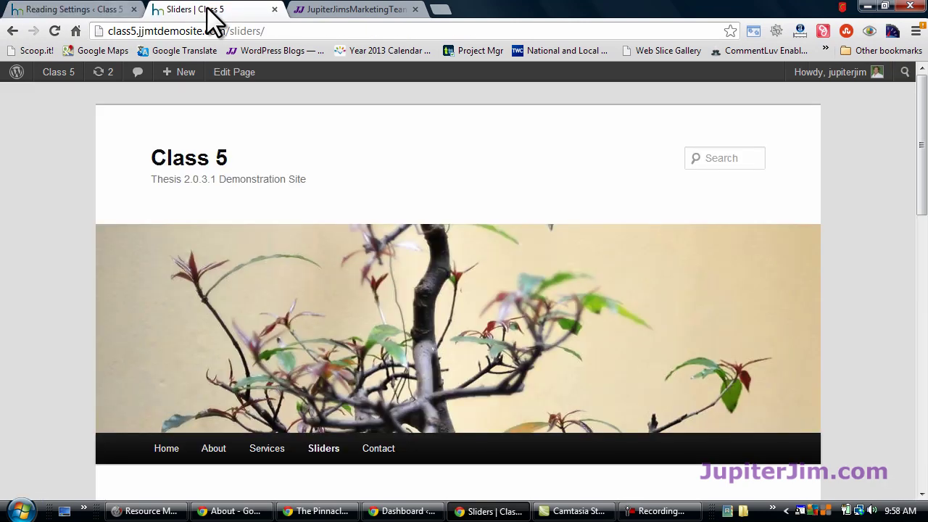
{"action": "left_click", "coordinate": [216, 447]}
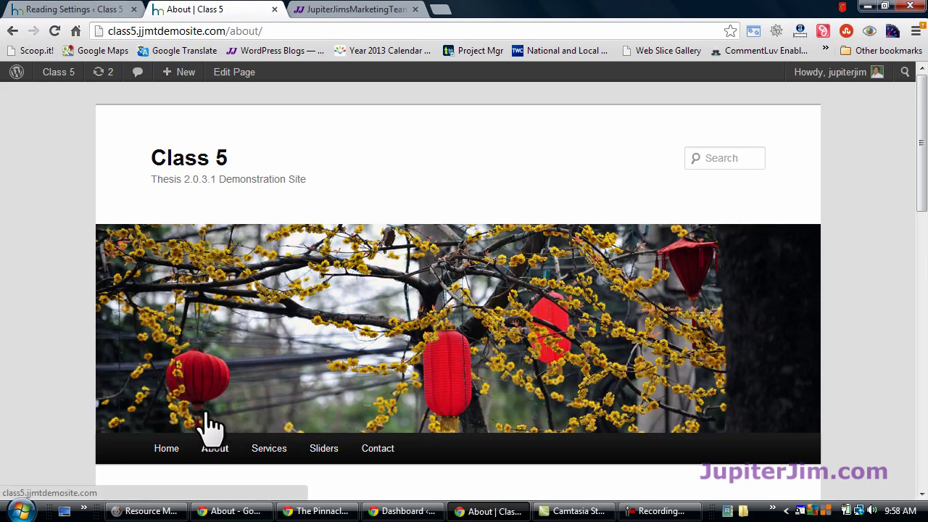
{"action": "scroll", "coordinate": [120, 388], "scroll_direction": "down", "scroll_amount": 2}
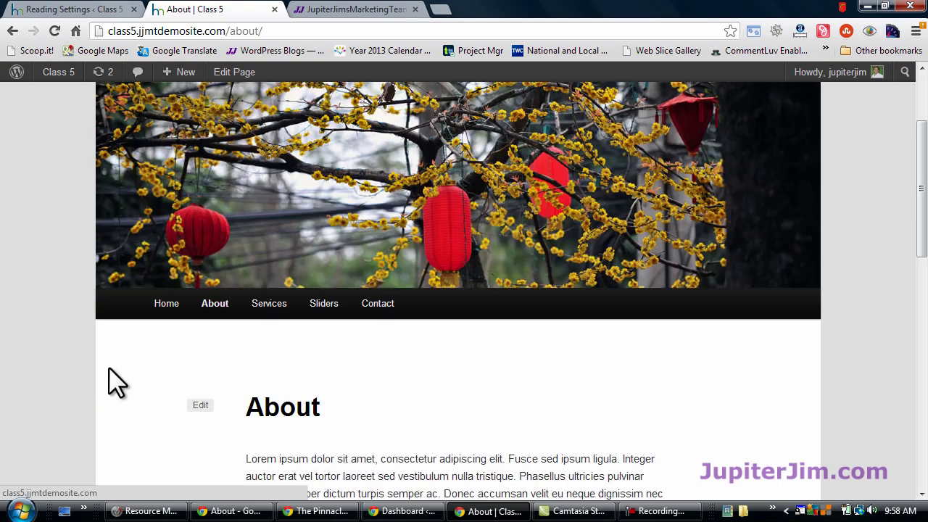
- Open the demo site's Home and Sliders menu links in turn to compare the page each one displays
{"action": "left_click", "coordinate": [174, 305]}
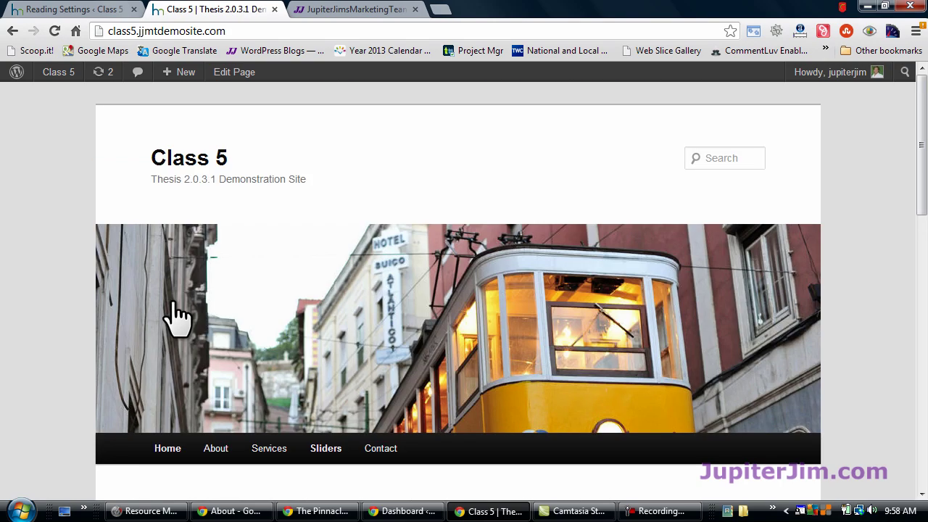
{"action": "scroll", "coordinate": [58, 304], "scroll_direction": "down", "scroll_amount": 3}
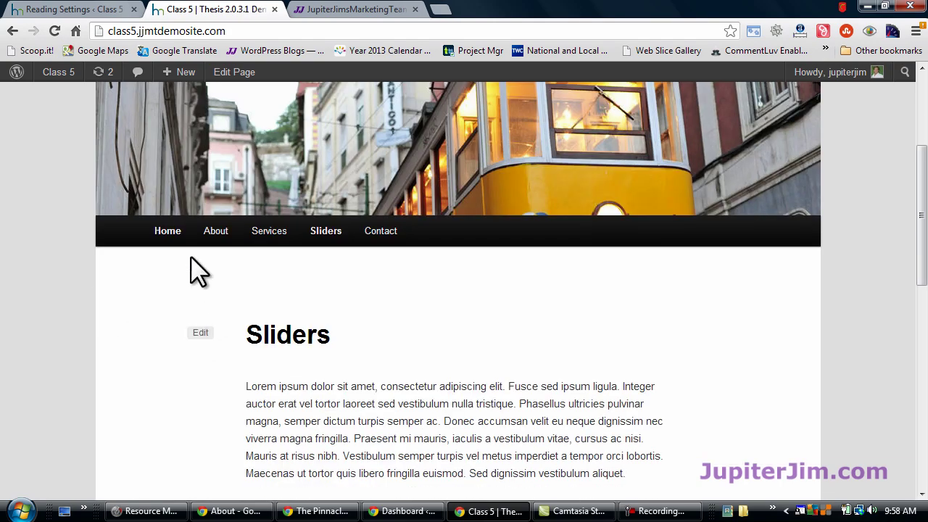
{"action": "scroll", "coordinate": [312, 356], "scroll_direction": "down", "scroll_amount": 5}
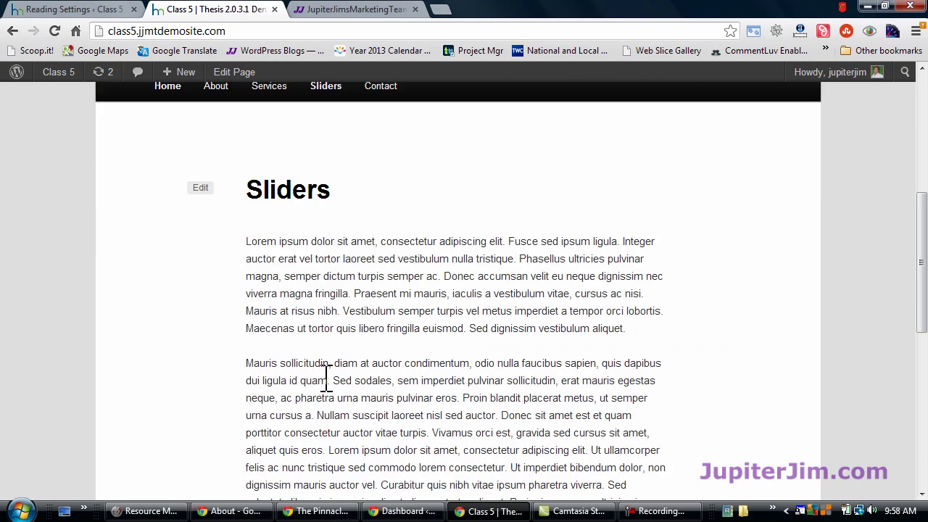
{"action": "scroll", "coordinate": [328, 388], "scroll_direction": "up", "scroll_amount": 6}
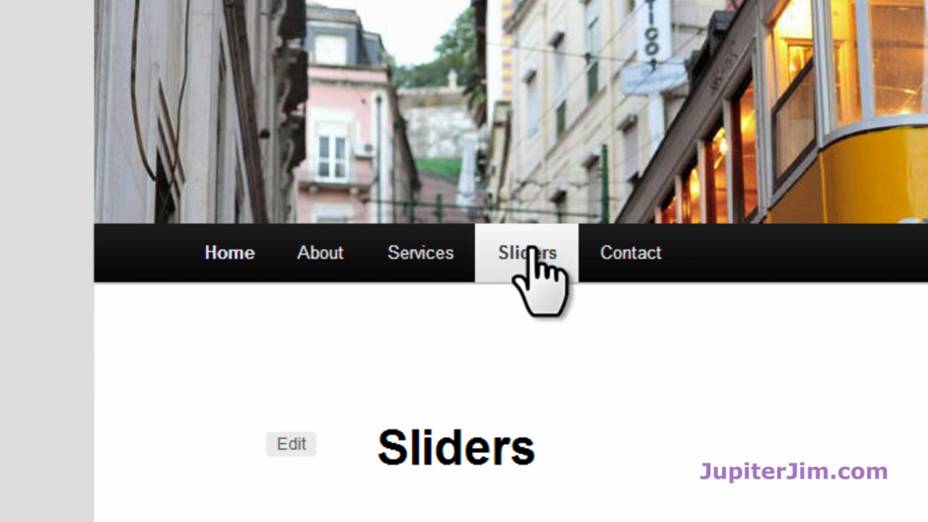
{"action": "left_click", "coordinate": [533, 253]}
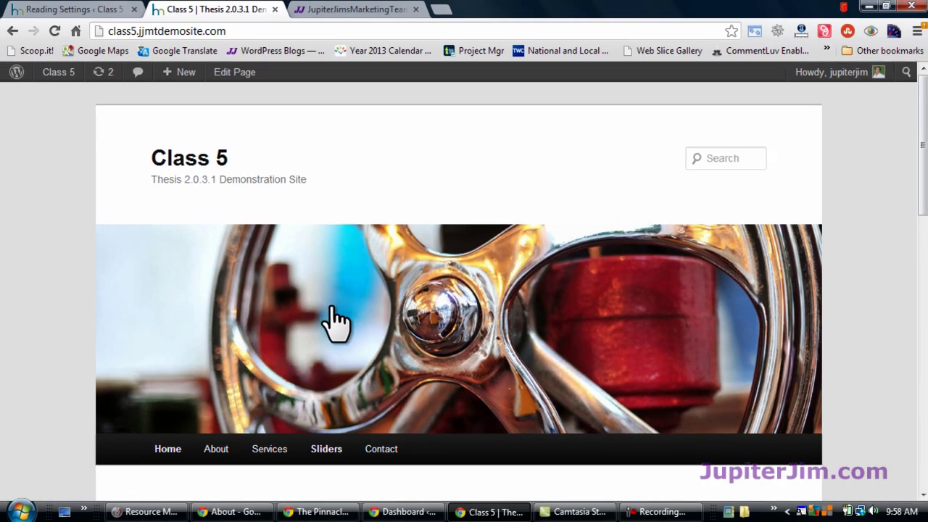
{"action": "scroll", "coordinate": [336, 319], "scroll_direction": "down", "scroll_amount": 3}
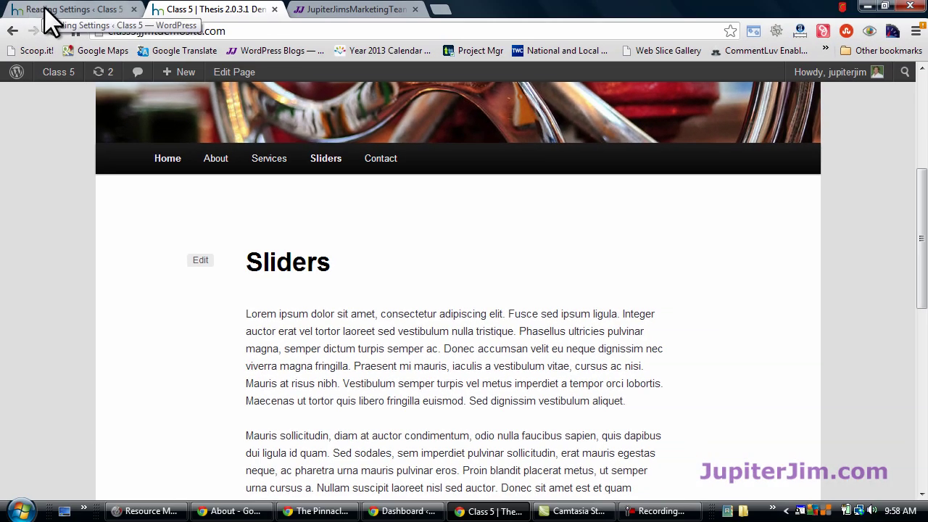
- Return to the WordPress admin and remove the Sliders page item from First Menu in the site's menu settings
{"action": "left_click", "coordinate": [45, 15]}
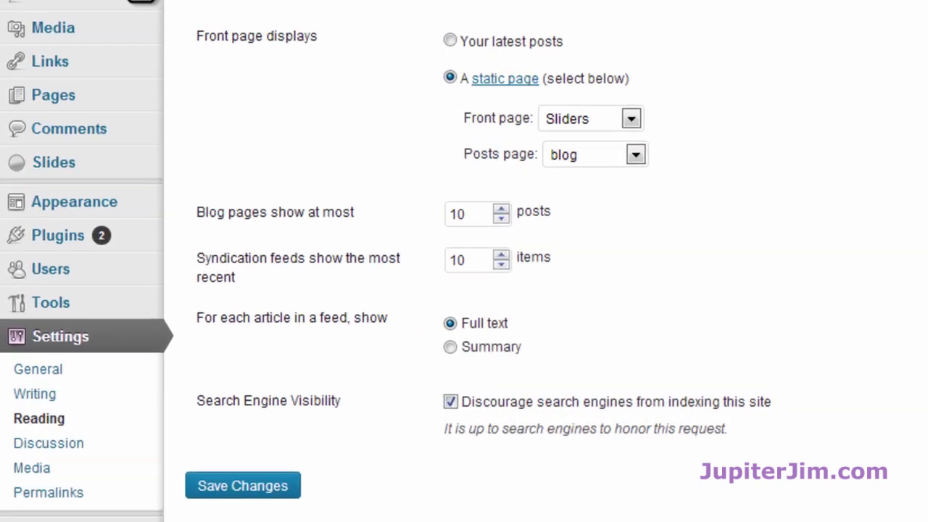
{"action": "mouse_move", "coordinate": [101, 275]}
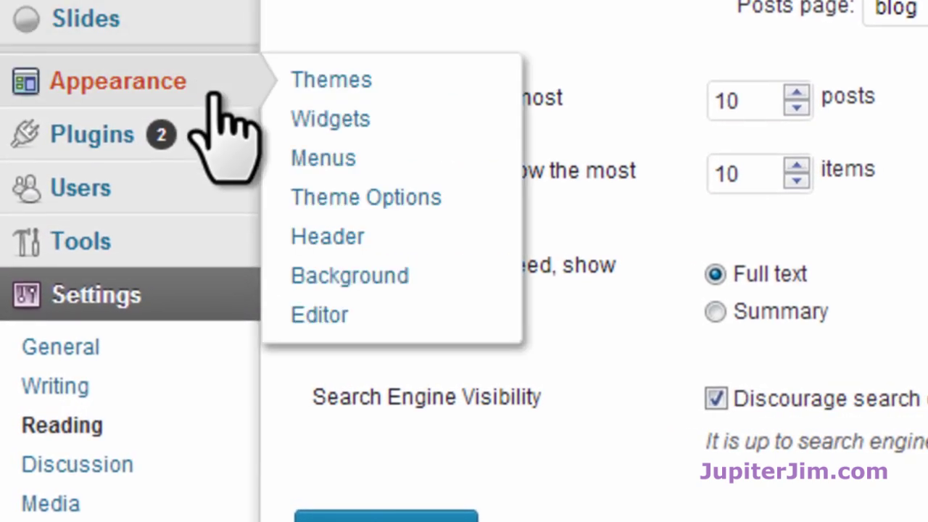
{"action": "left_click", "coordinate": [323, 160]}
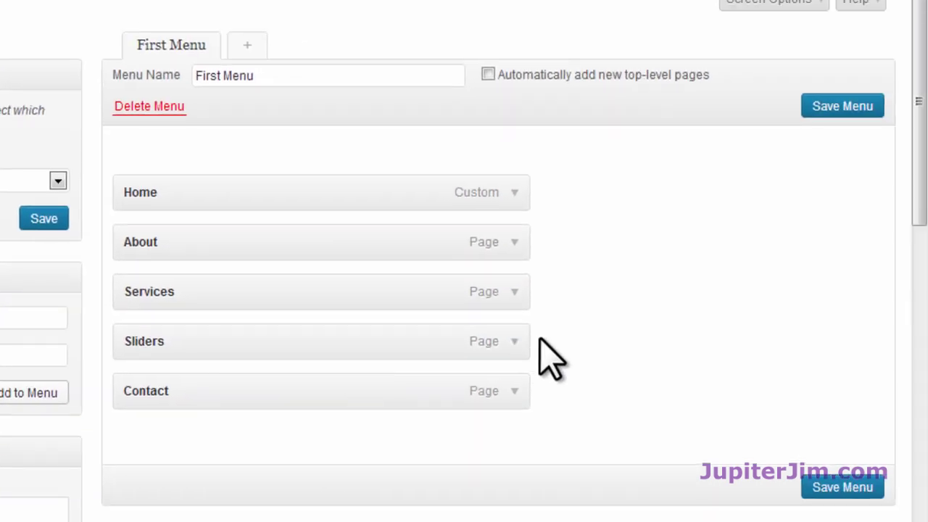
{"action": "left_click", "coordinate": [514, 342]}
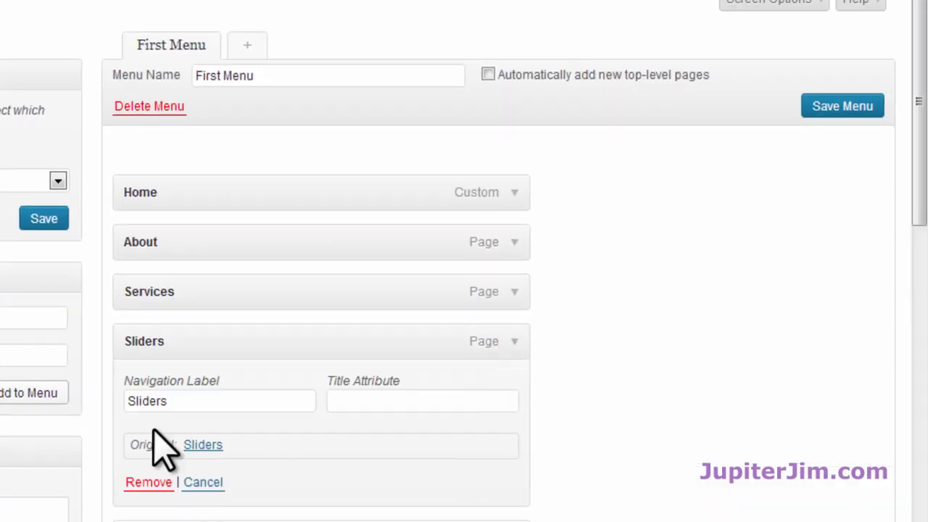
{"action": "left_click", "coordinate": [149, 483]}
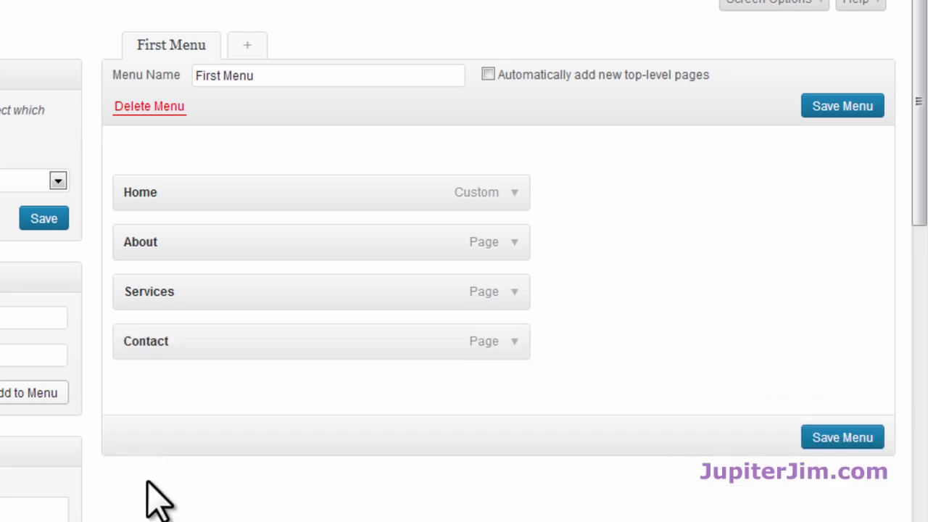
- Add the blog page to First Menu from the full list of pages
{"action": "scroll", "coordinate": [148, 498], "scroll_direction": "down", "scroll_amount": 2}
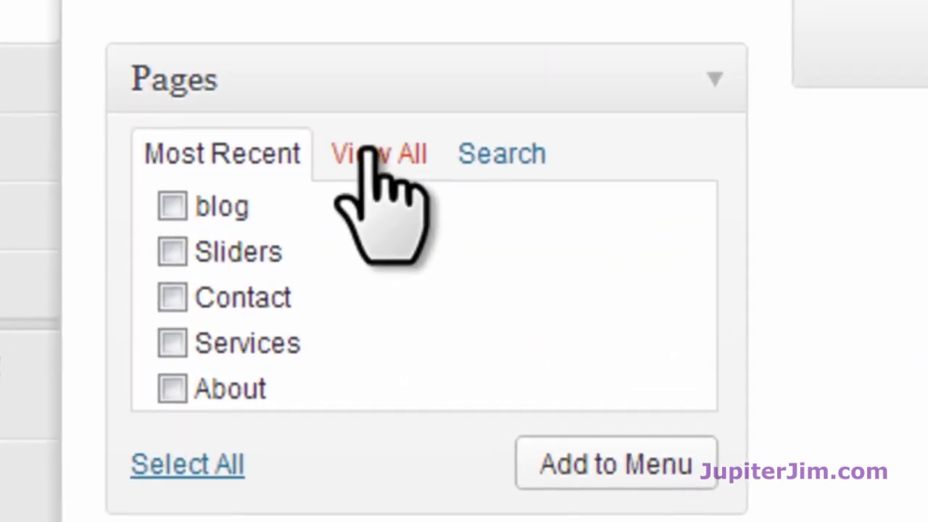
{"action": "left_click", "coordinate": [158, 361]}
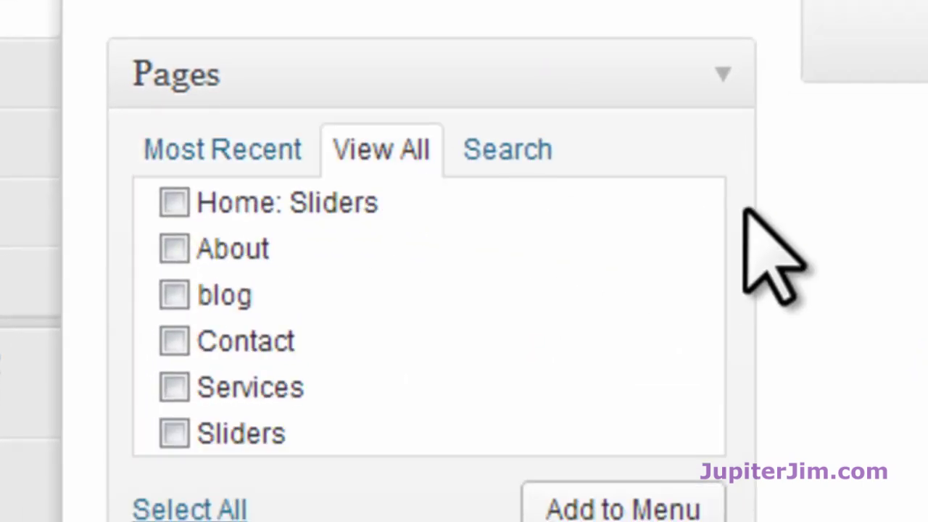
{"action": "scroll", "coordinate": [788, 247], "scroll_direction": "down", "scroll_amount": 2}
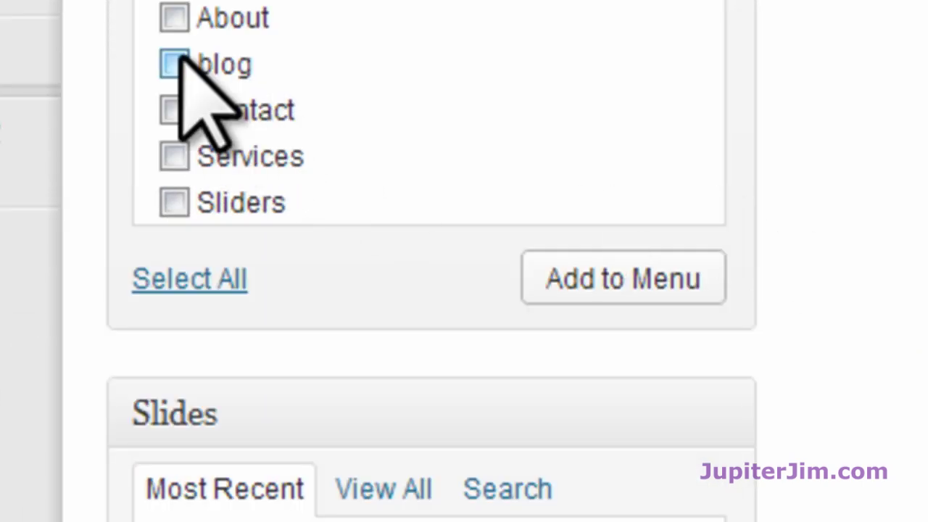
{"action": "left_click", "coordinate": [177, 62]}
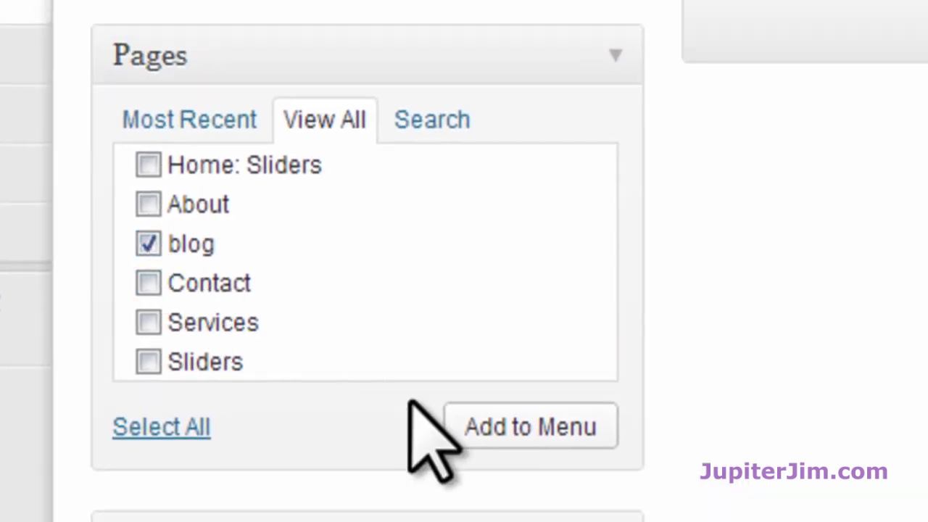
{"action": "left_click", "coordinate": [530, 419]}
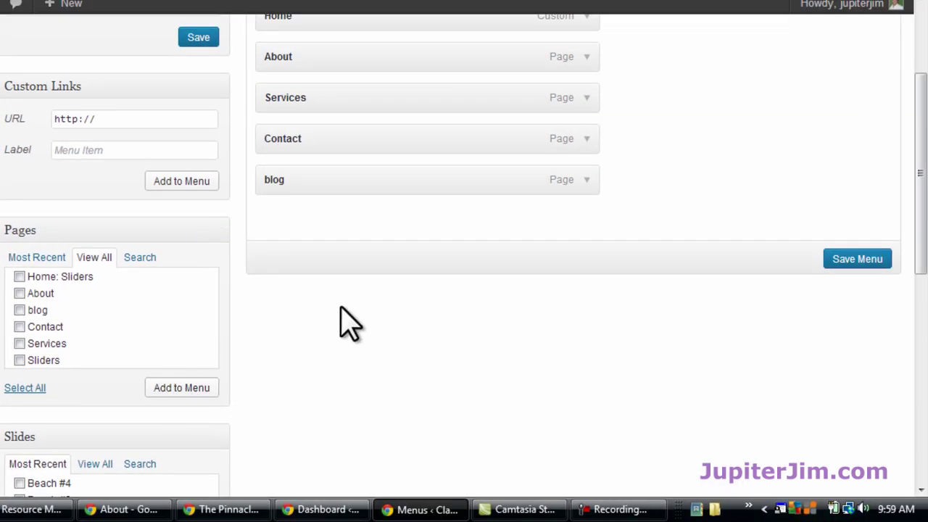
- Move the blog item between Services and Contact in First Menu and save the menu
{"action": "scroll", "coordinate": [441, 348], "scroll_direction": "up", "scroll_amount": 2}
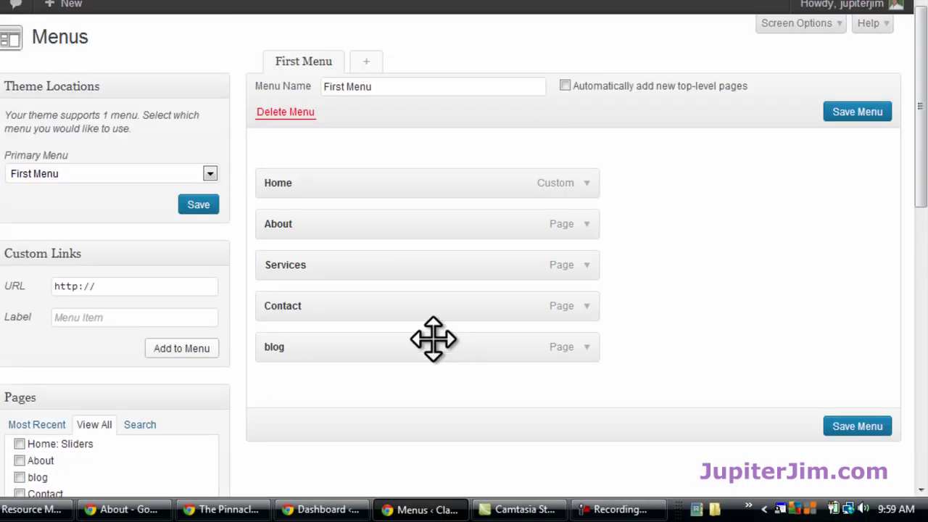
{"action": "left_click_drag", "start_coordinate": [415, 347], "coordinate": [412, 302]}
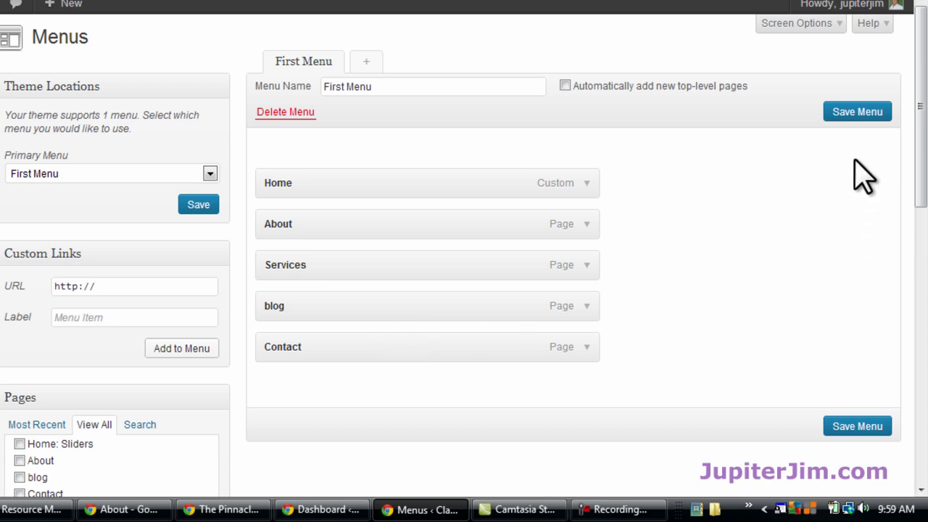
{"action": "left_click", "coordinate": [858, 118]}
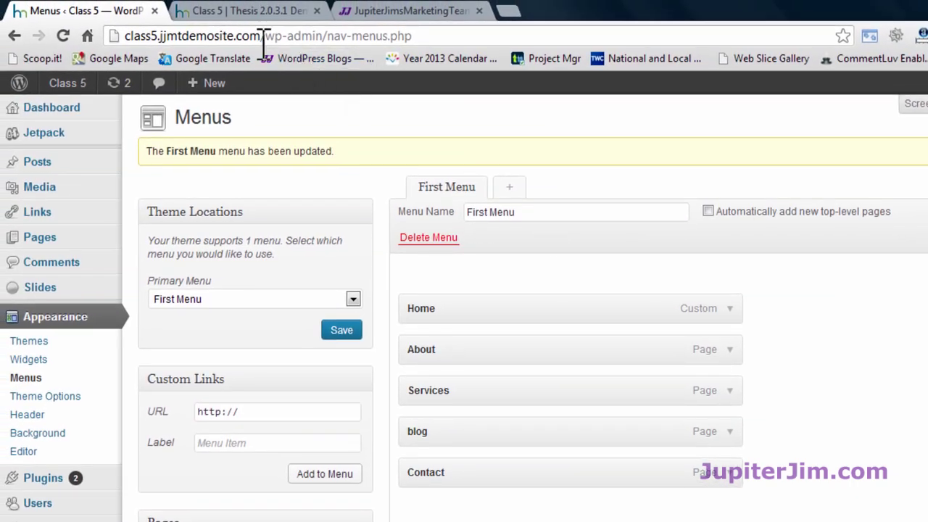
- Check the updated menu on the demo site's Services page, and examine the Home page down to its comment form
{"action": "left_click", "coordinate": [239, 13]}
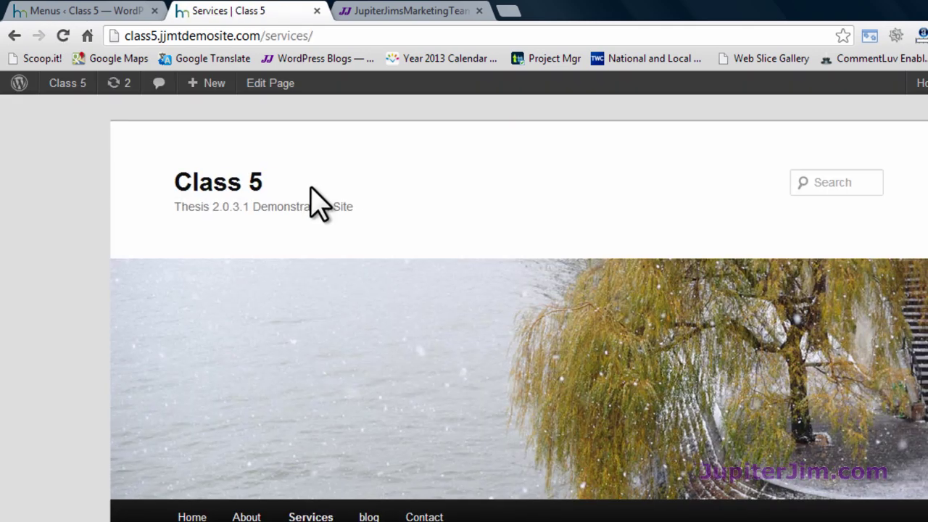
{"action": "scroll", "coordinate": [309, 210], "scroll_direction": "down", "scroll_amount": 3}
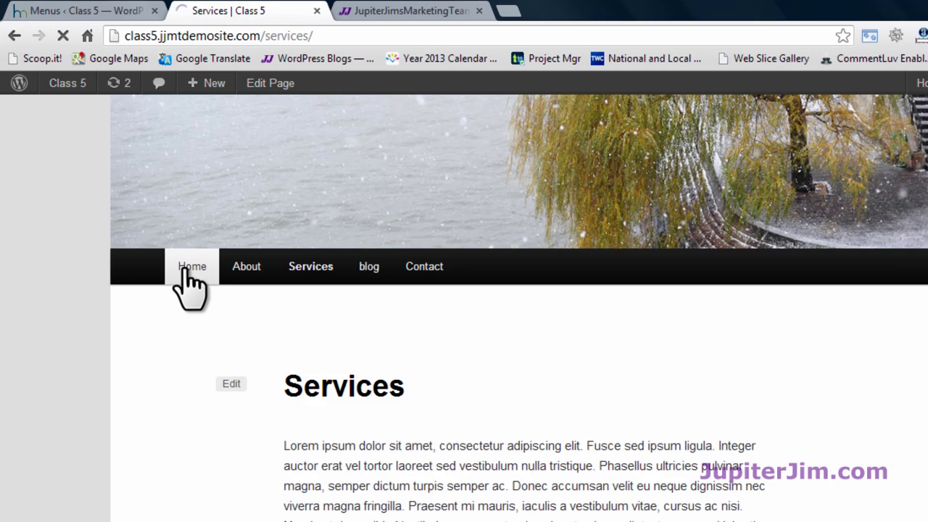
{"action": "scroll", "coordinate": [189, 305], "scroll_direction": "down", "scroll_amount": 3}
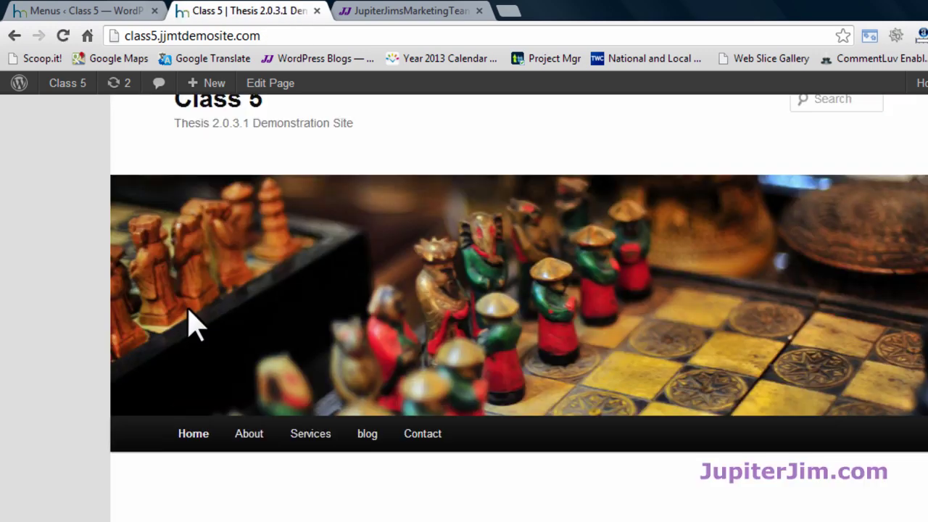
{"action": "scroll", "coordinate": [300, 384], "scroll_direction": "down", "scroll_amount": 5}
{"action": "scroll", "coordinate": [306, 416], "scroll_direction": "up", "scroll_amount": 6}
{"action": "scroll", "coordinate": [309, 417], "scroll_direction": "down", "scroll_amount": 5}
{"action": "scroll", "coordinate": [341, 516], "scroll_direction": "down", "scroll_amount": 5}
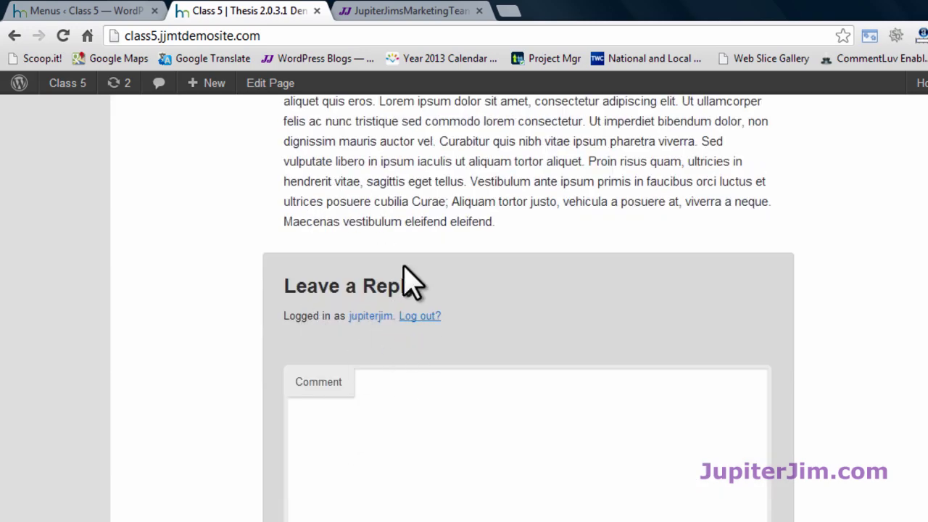
{"action": "scroll", "coordinate": [456, 315], "scroll_direction": "up", "scroll_amount": 3}
{"action": "scroll", "coordinate": [456, 316], "scroll_direction": "up", "scroll_amount": 10}
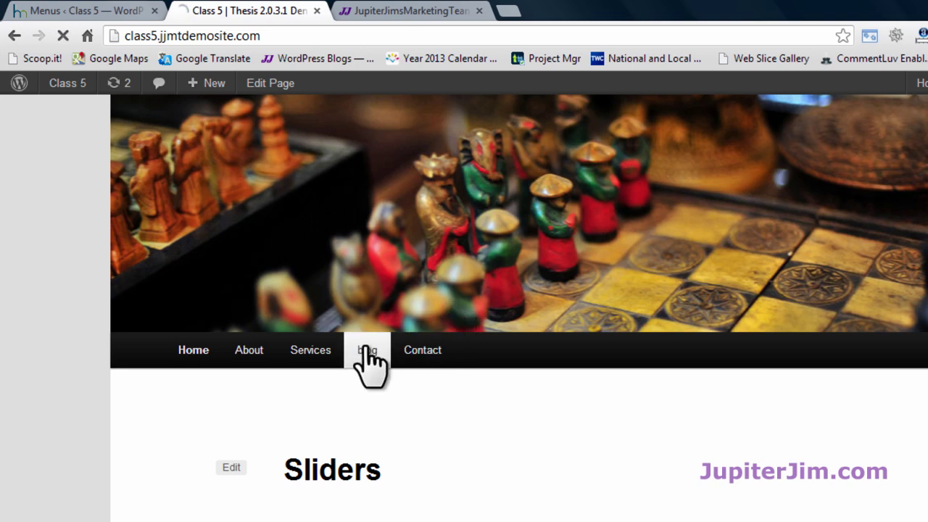
- Open the demo site's blog page and look through its posts from Post #5 down to Post #1
{"action": "scroll", "coordinate": [383, 391], "scroll_direction": "down", "scroll_amount": 5}
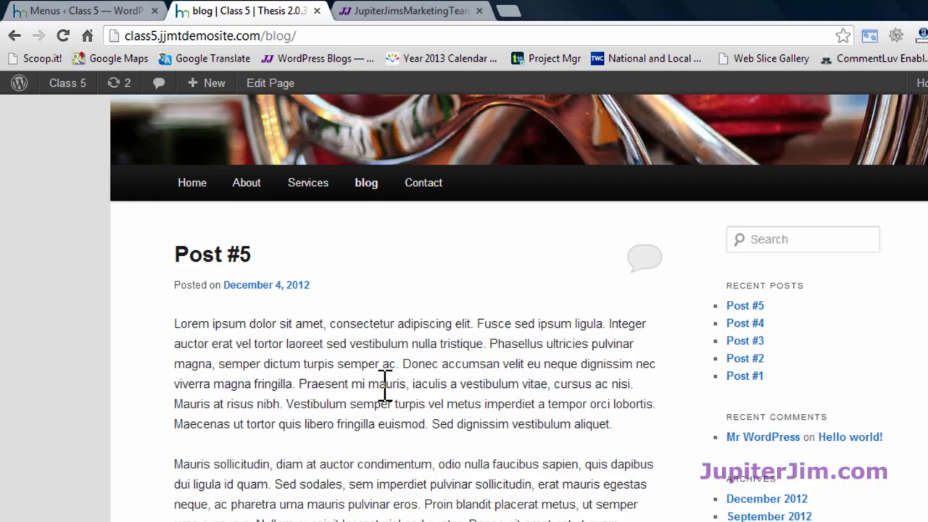
{"action": "scroll", "coordinate": [359, 391], "scroll_direction": "down", "scroll_amount": 12}
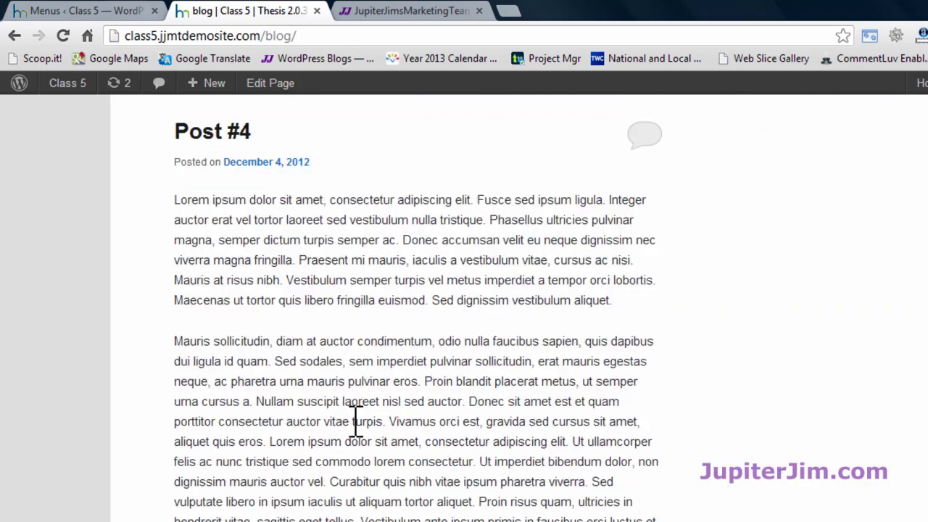
{"action": "scroll", "coordinate": [359, 435], "scroll_direction": "down", "scroll_amount": 15}
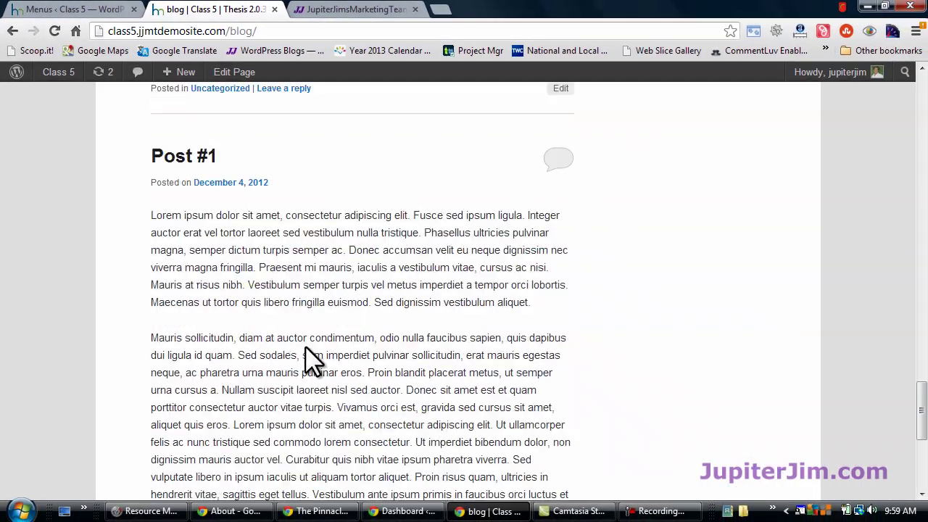
{"action": "scroll", "coordinate": [319, 370], "scroll_direction": "up", "scroll_amount": 20}
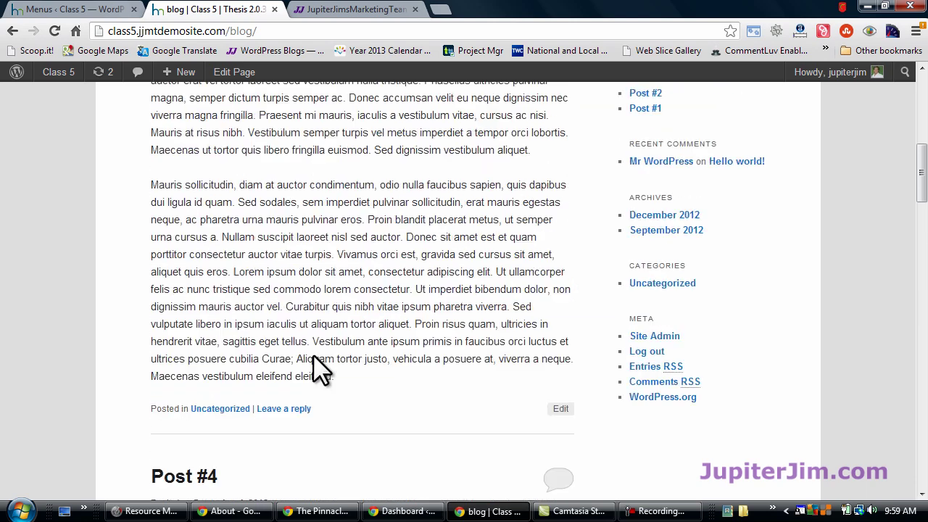